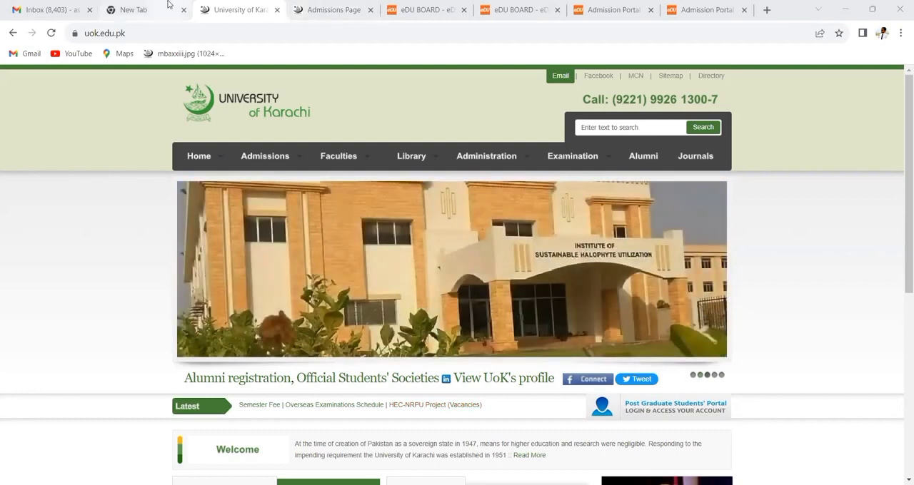
- Open the University of Karachi website and go to its Admissions page
left_click(169, 5)
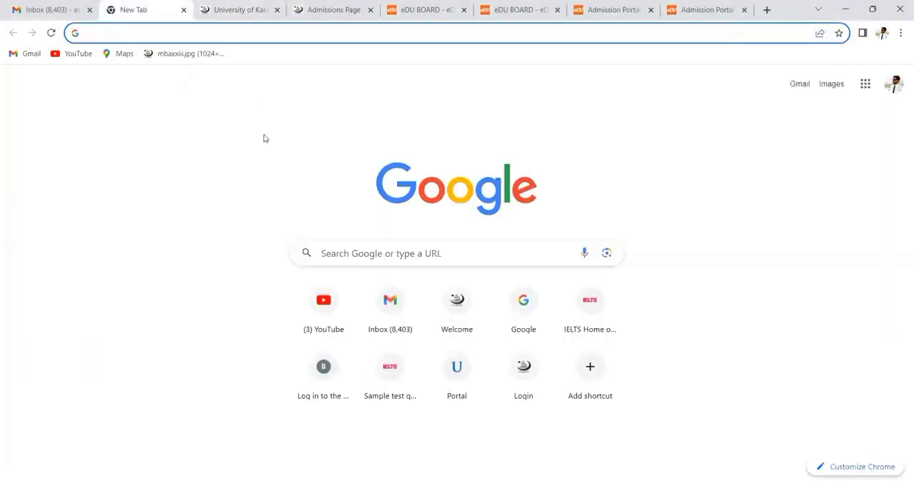
left_click(449, 298)
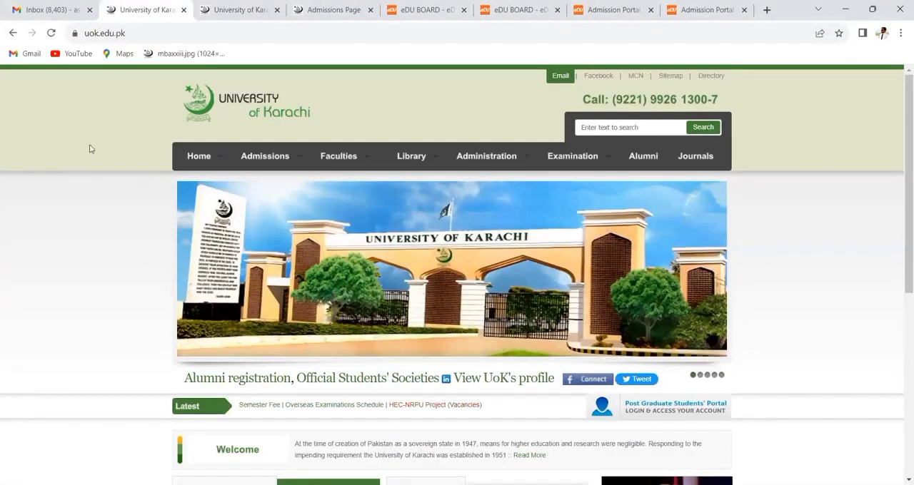
mouse_move(256, 160)
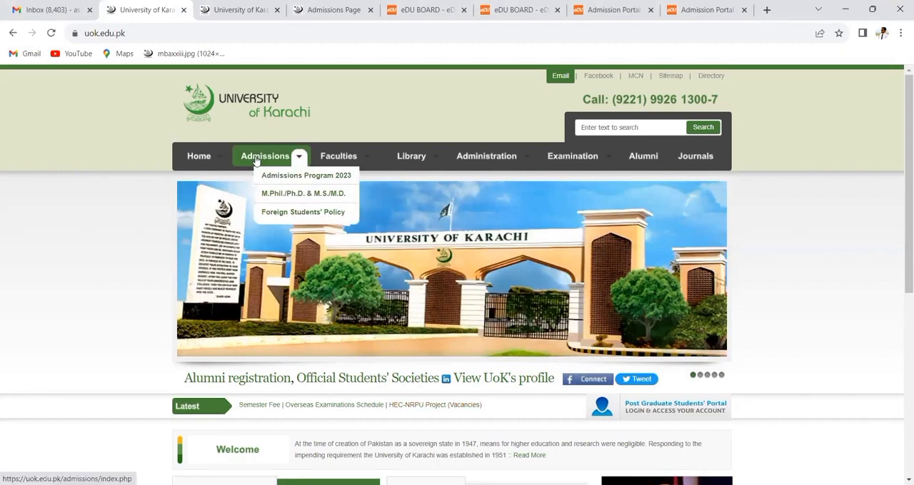
left_click(256, 161)
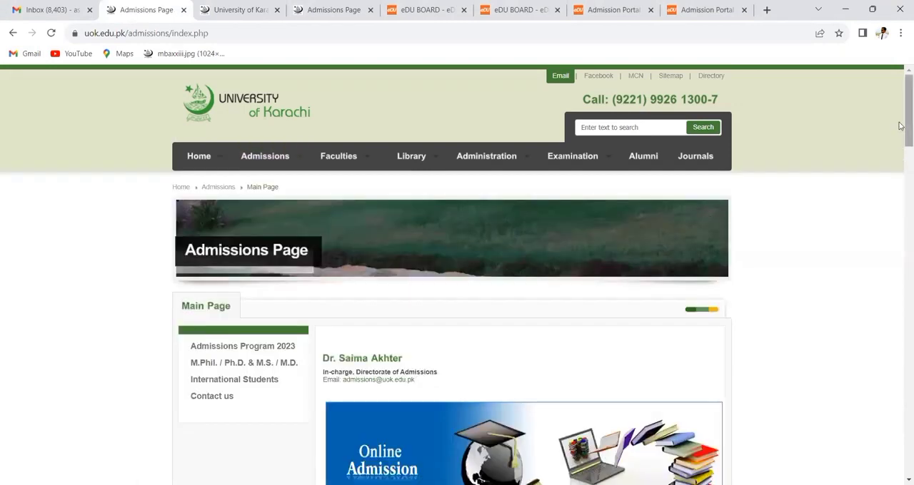
- Start an application for the KUBS Admissions 2023 specialized degree programs and open the admission portal's registration form
left_click_drag(899, 124, 900, 234)
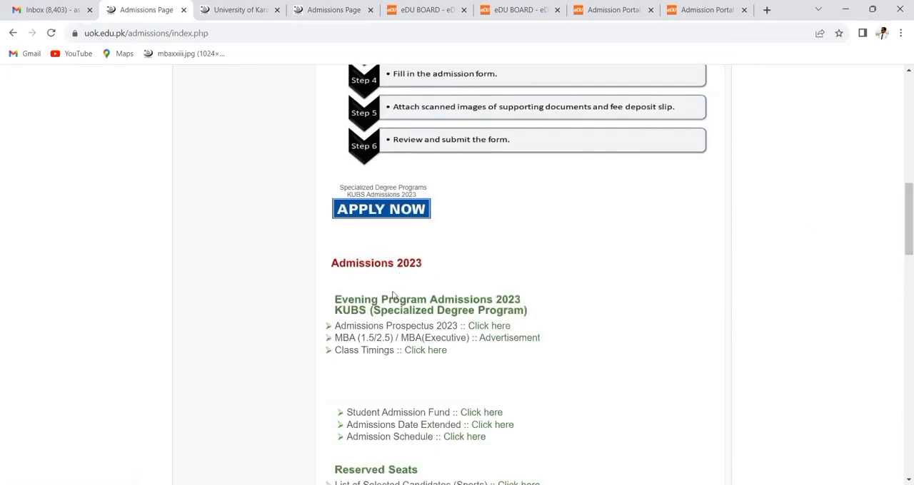
left_click(407, 210)
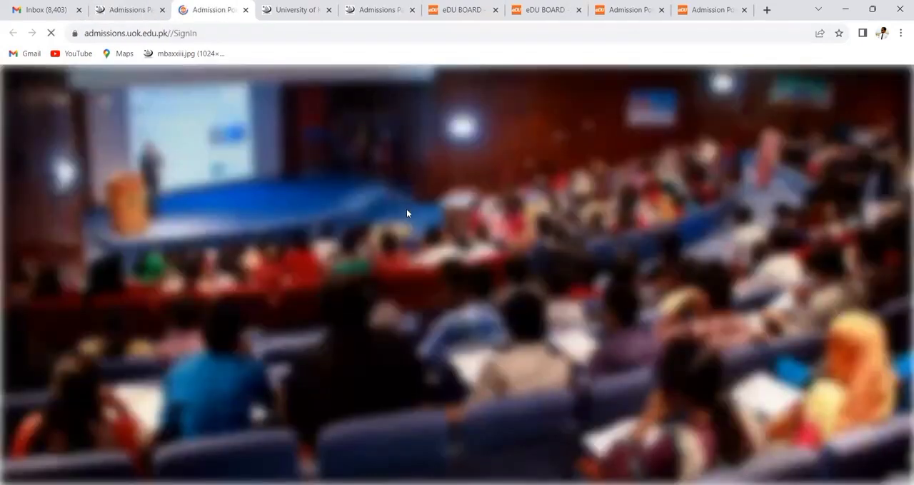
left_click(576, 302)
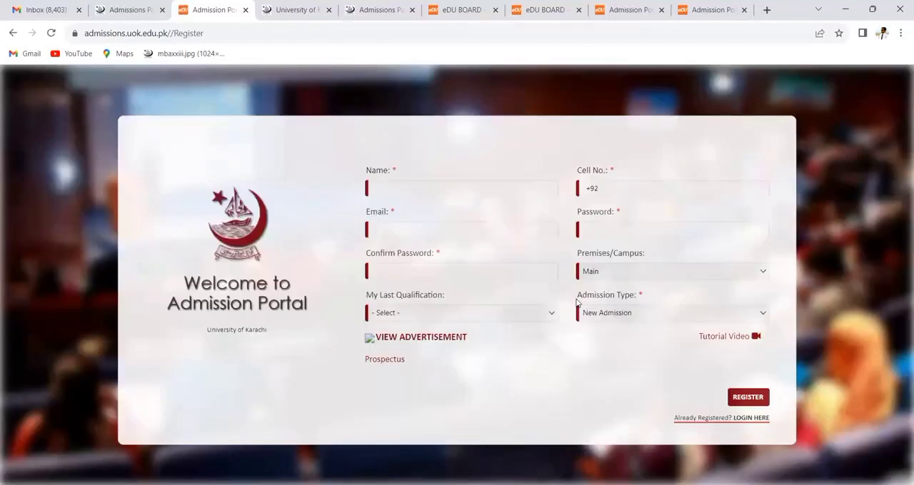
- Fill in the applicant's name, cell number, email, password and confirm password in the registration form, and browse the last qualification options
left_click(409, 191)
left_click(449, 217)
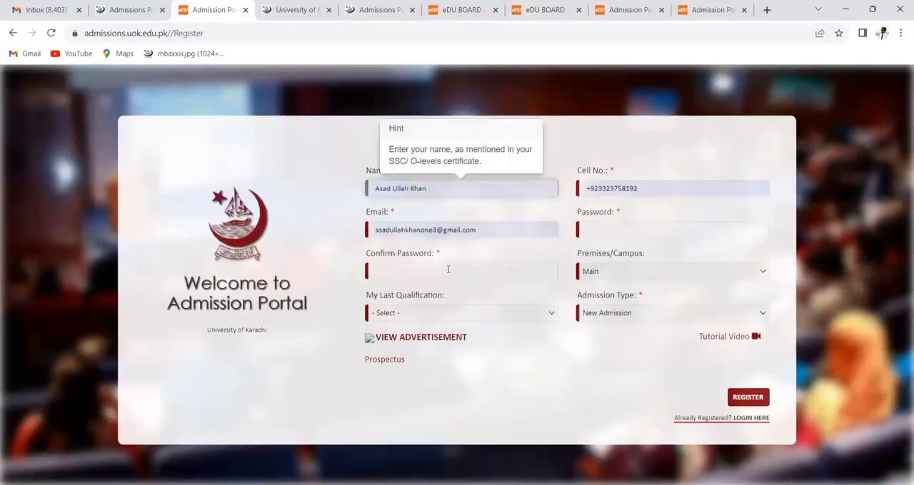
left_click(590, 234)
type("********")
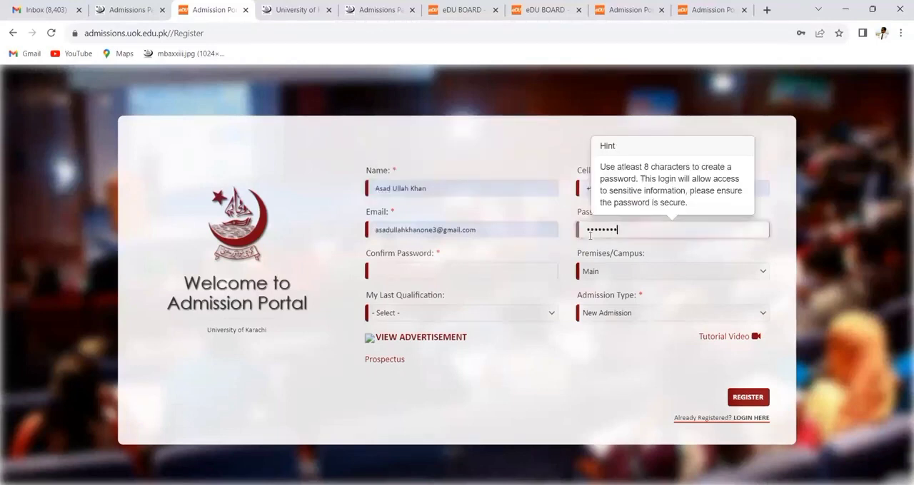
left_click(487, 272)
type("********")
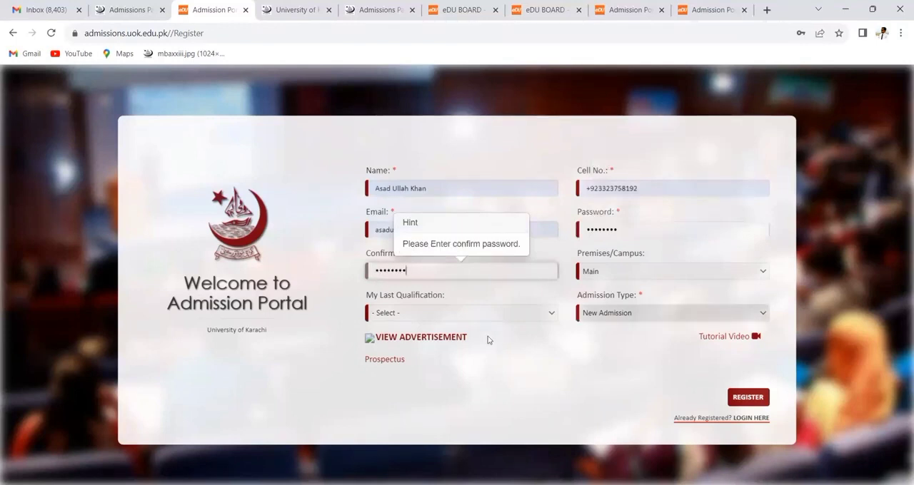
left_click(465, 315)
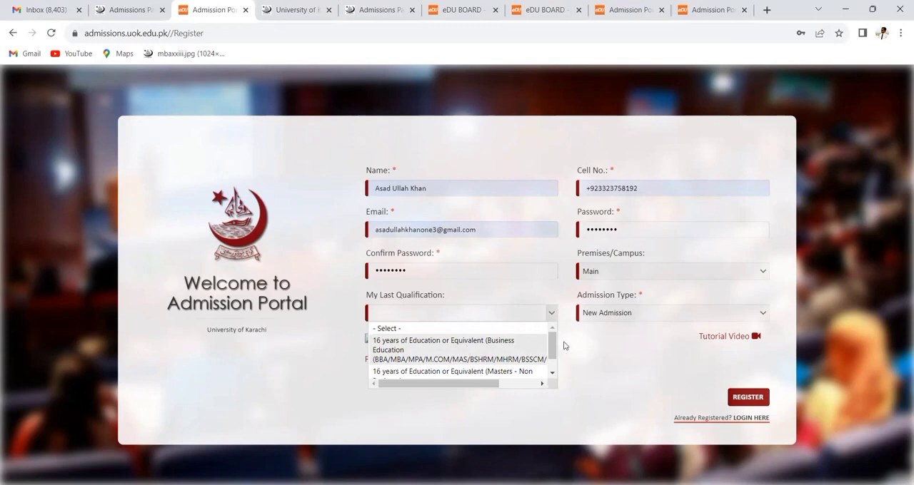
left_click_drag(553, 347, 555, 360)
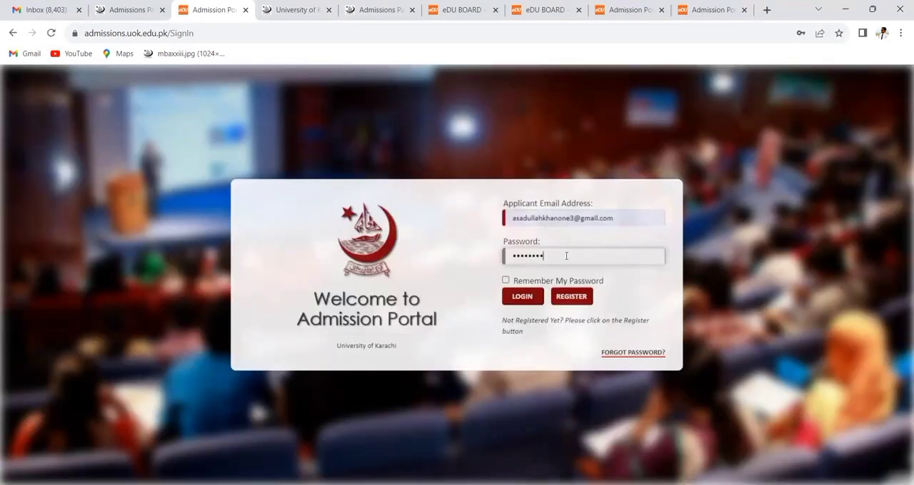
- Sign in to the applicant account, dismiss the welcome message and open the Prospectus section
key("Return")
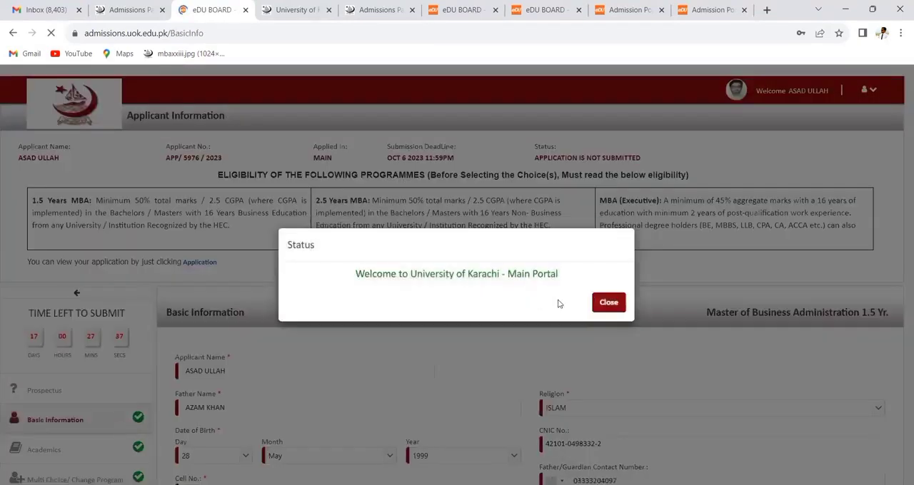
left_click(610, 304)
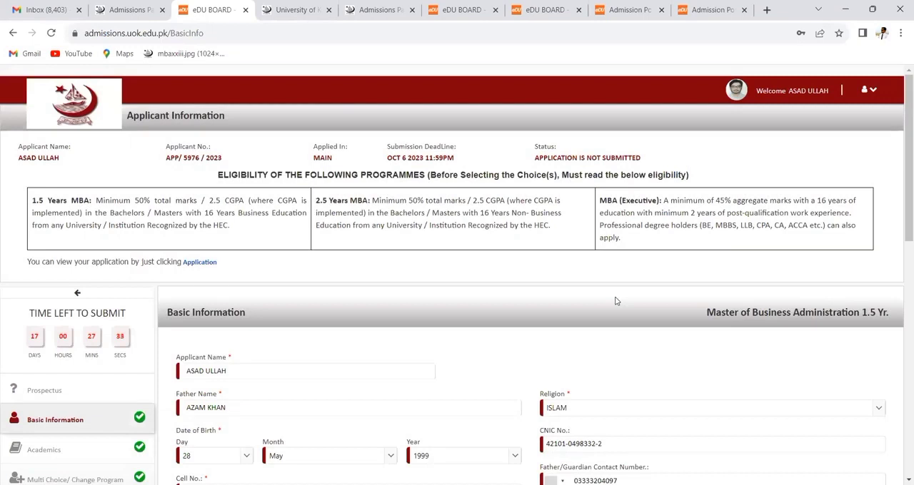
left_click(108, 394)
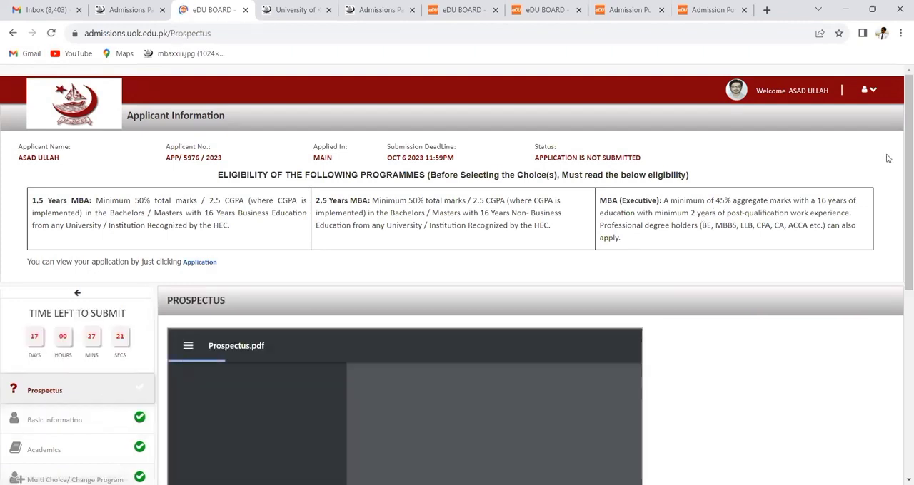
- Go through Prospectus.pdf to the Fee Structure pages, accept it and save to continue to Basic Information
scroll(899, 153, "down", 1)
left_click_drag(899, 164, 900, 267)
left_click_drag(638, 336, 646, 484)
scroll(772, 393, "down", 3)
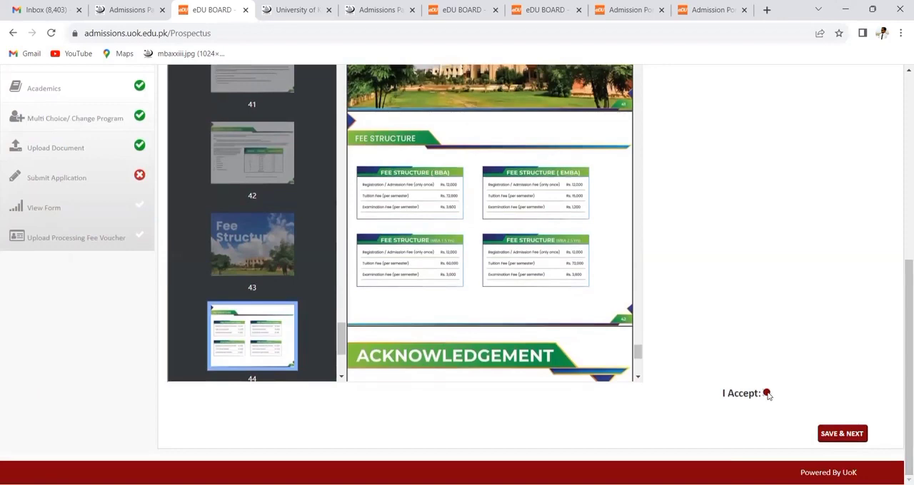
left_click(835, 434)
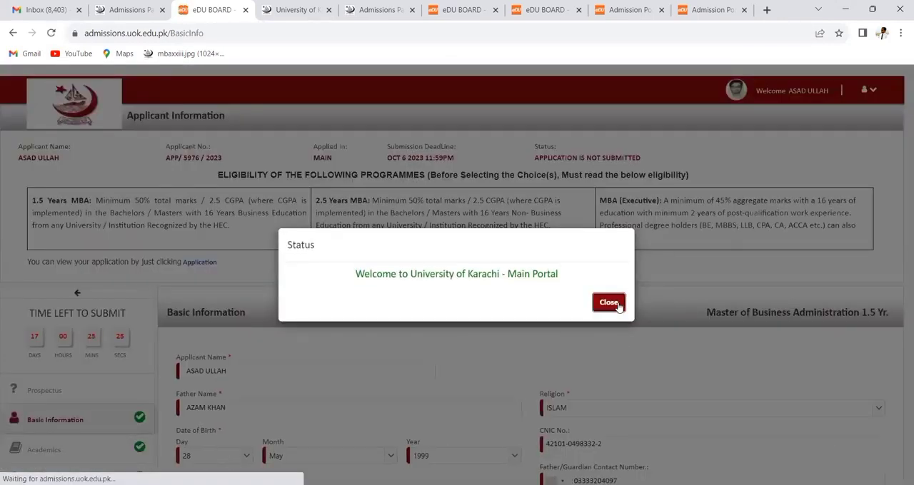
left_click(608, 303)
- Clear the applicant's CNIC number and the Father/Guardian CNIC in Basic Information
scroll(900, 246, "down", 2)
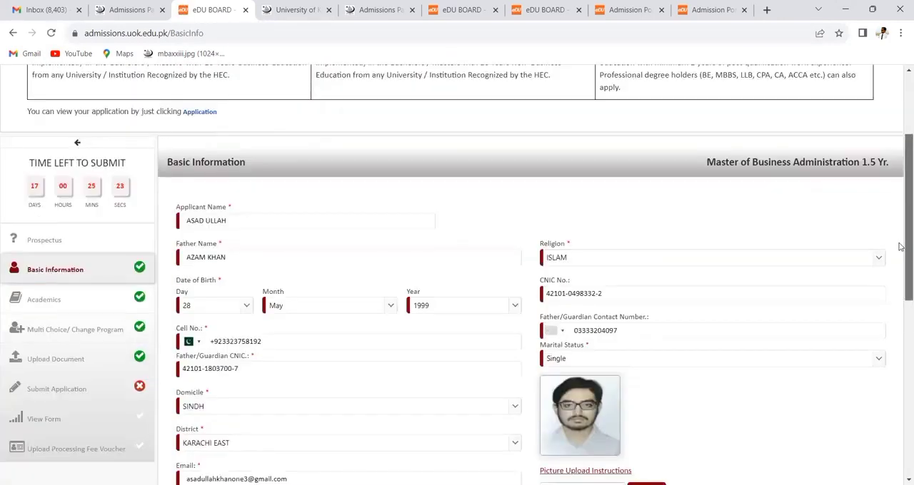
scroll(900, 250, "down", 1)
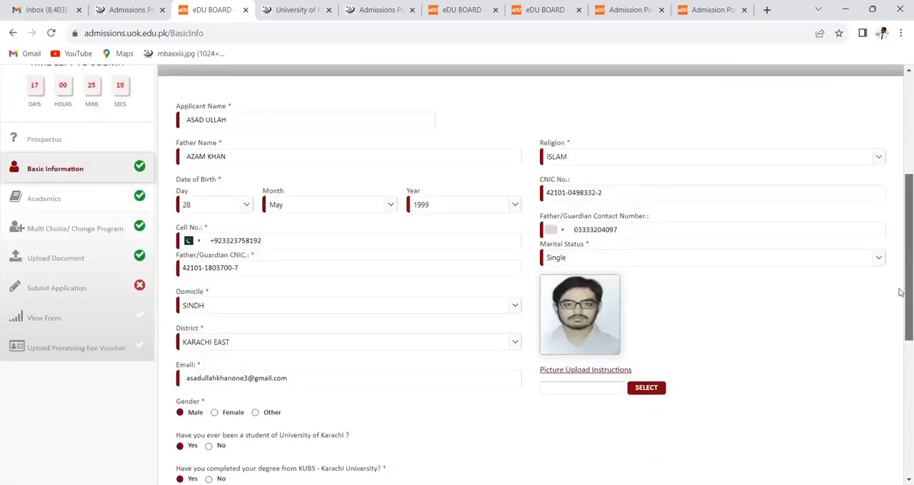
scroll(900, 285, "down", 1)
triple_click(620, 171)
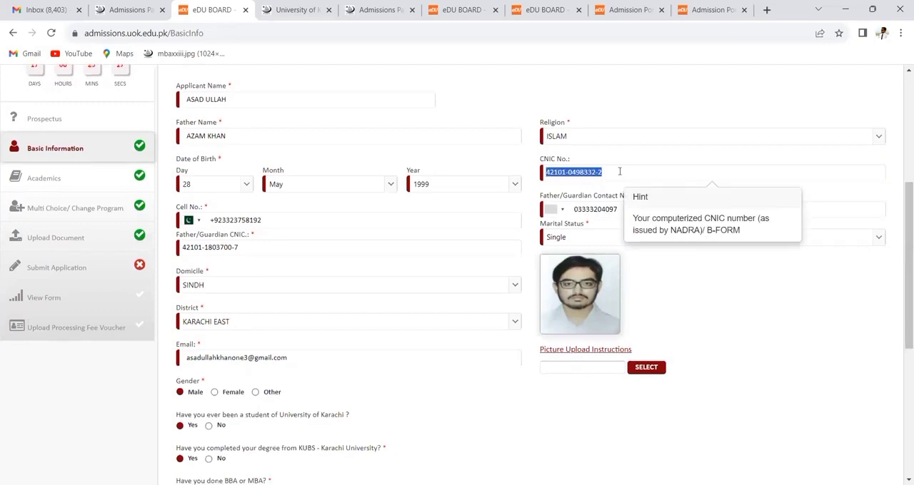
key("BackSpace")
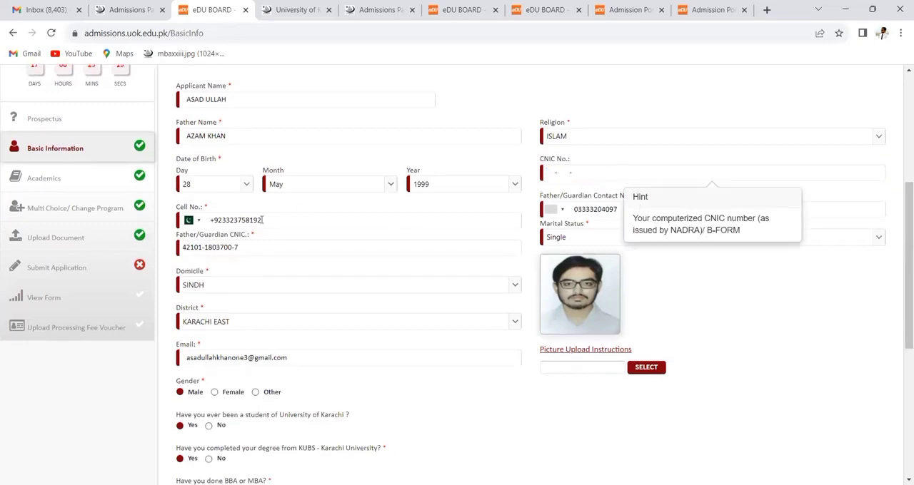
triple_click(243, 249)
key("BackSpace")
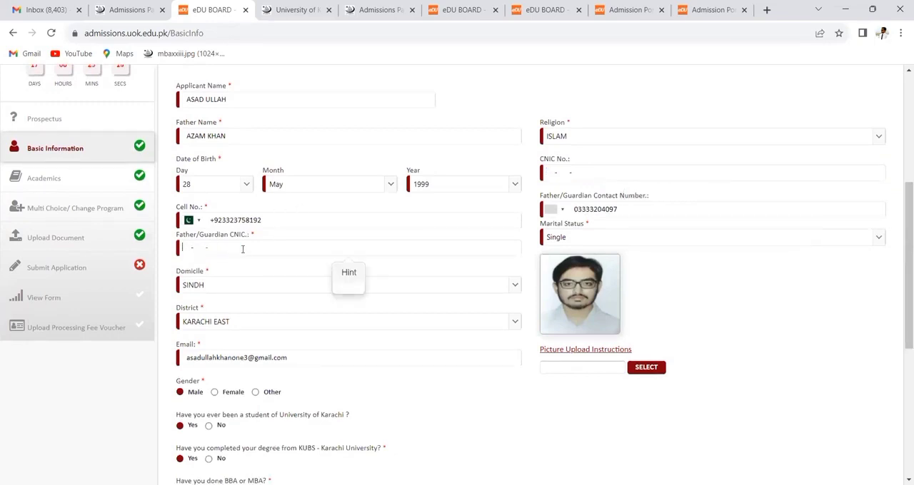
- Clear the Father/Guardian Contact Number in Basic Information
left_click(651, 208)
key("BackSpace")
key("BackSpace")
key("BackSpace")
key("BackSpace")
key("BackSpace")
key("BackSpace")
key("BackSpace")
key("BackSpace")
key("BackSpace")
key("BackSpace")
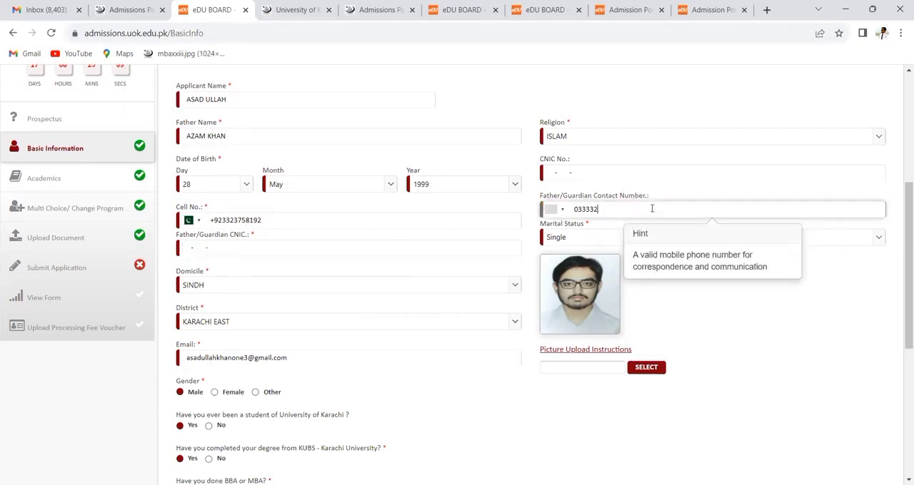
left_click(687, 331)
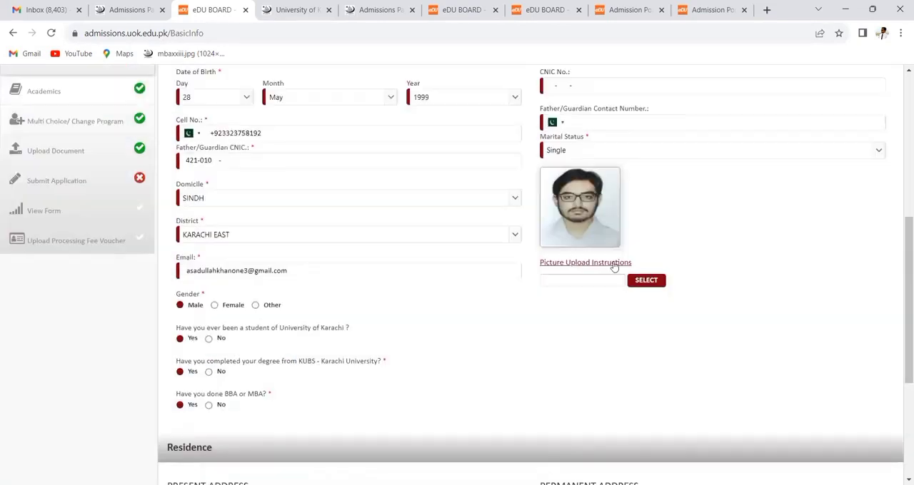
- View the picture upload instructions and mark the permanent address as the same as the present address
left_click(616, 264)
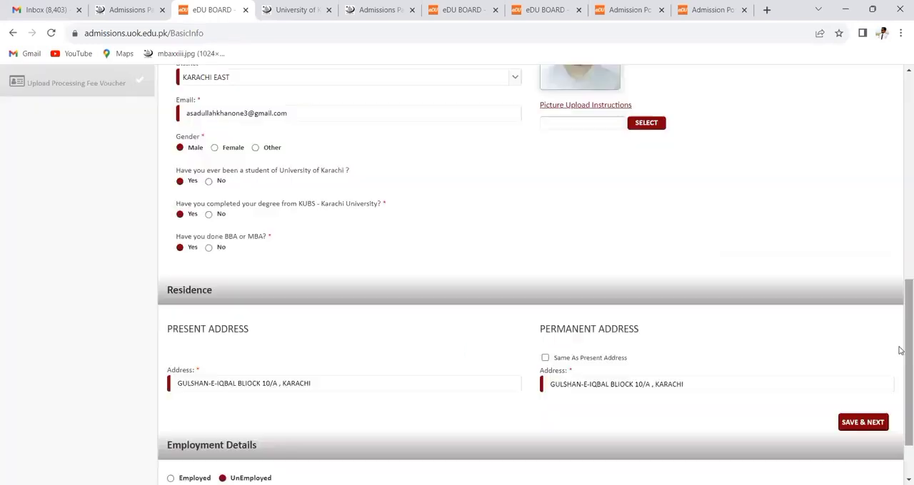
left_click_drag(900, 348, 900, 382)
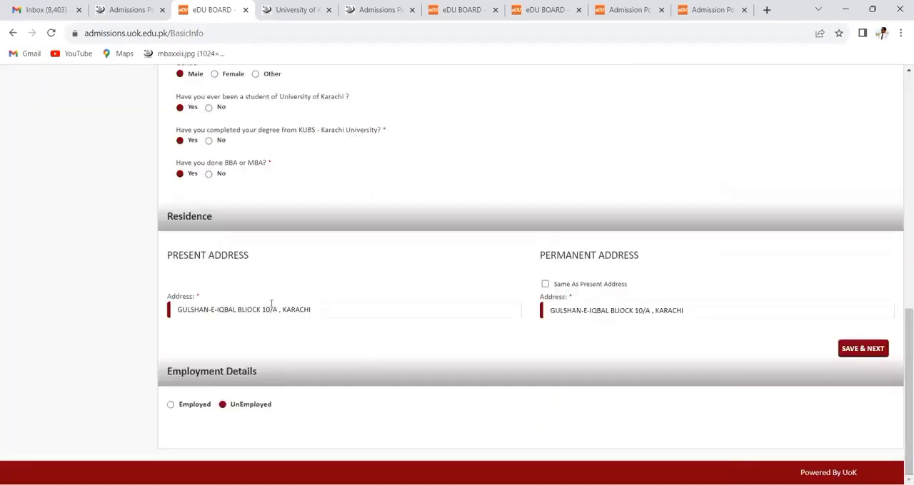
left_click(545, 285)
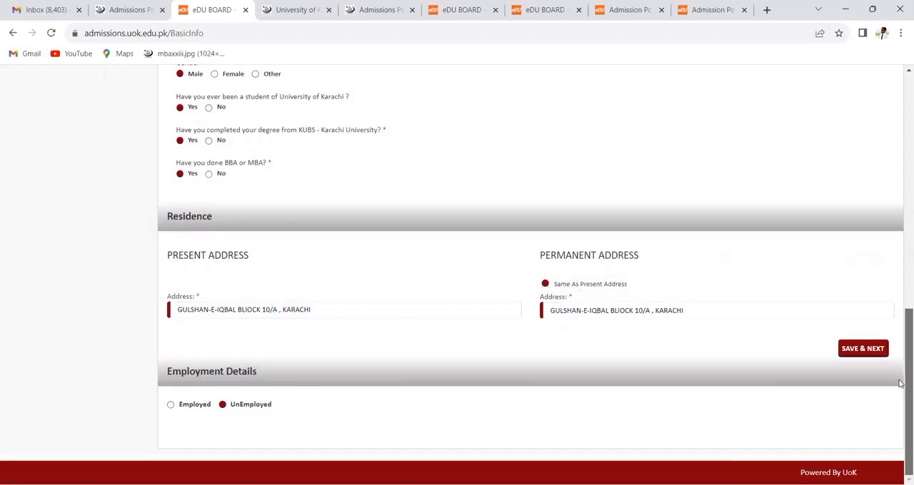
- Set the employment status to Employed, go through the company name, designation and starting date fields, and toggle Currently Working
left_click(172, 406)
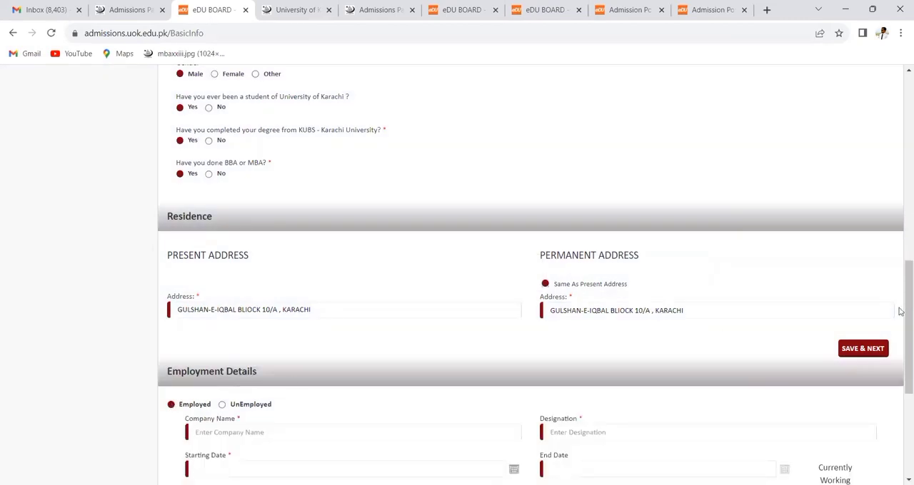
left_click_drag(900, 310, 899, 390)
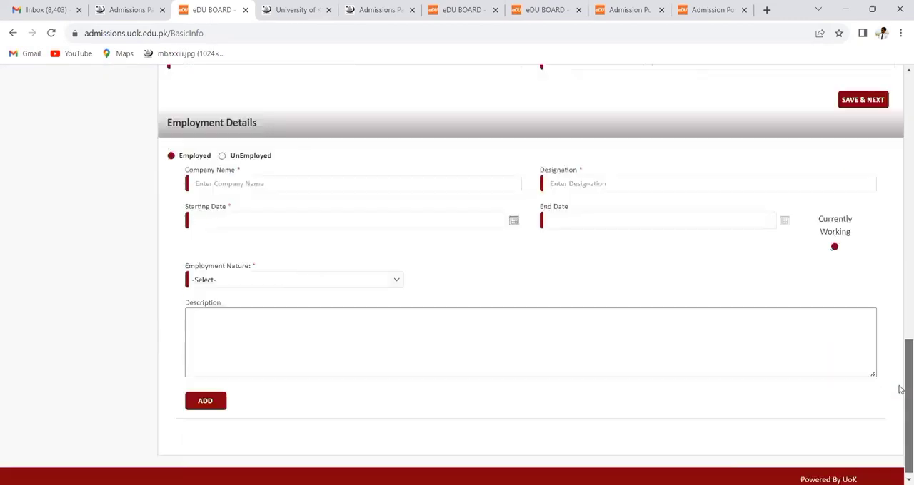
left_click(280, 179)
left_click(574, 187)
left_click(346, 227)
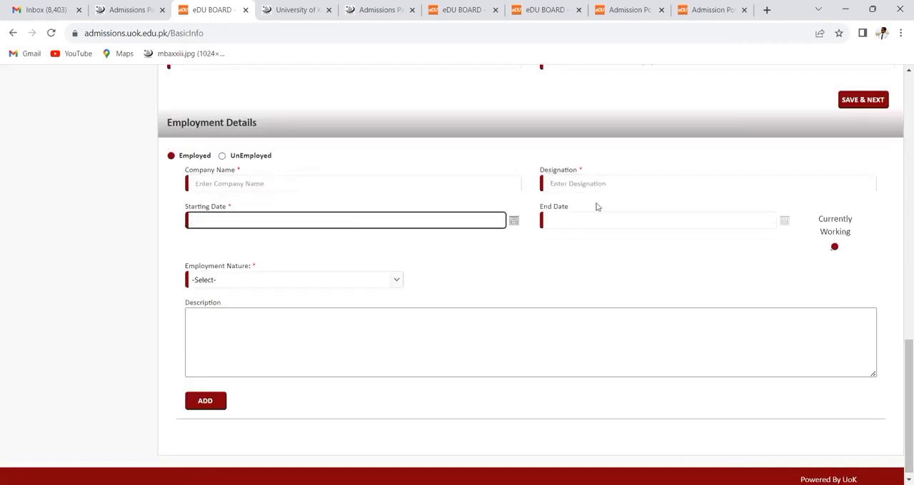
left_click(834, 248)
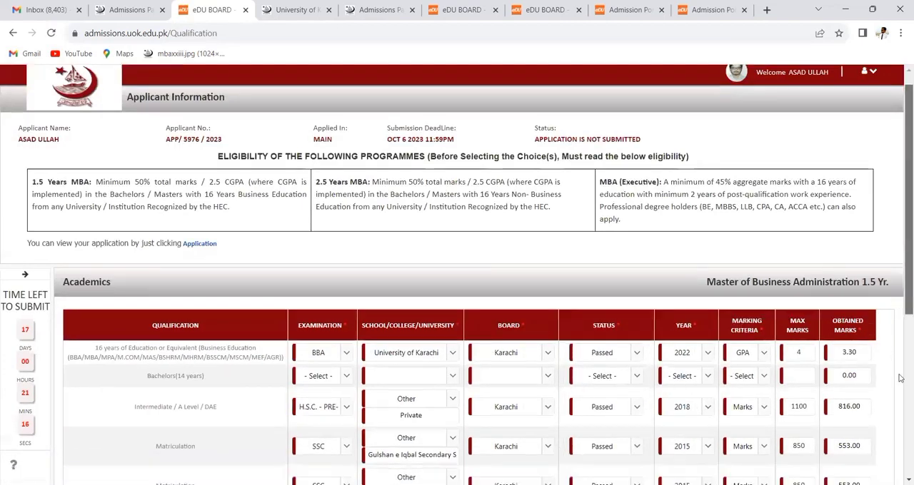
- Select SSC as the examination and Other as the school in the last Matriculation row of Academics
scroll(900, 378, "down", 3)
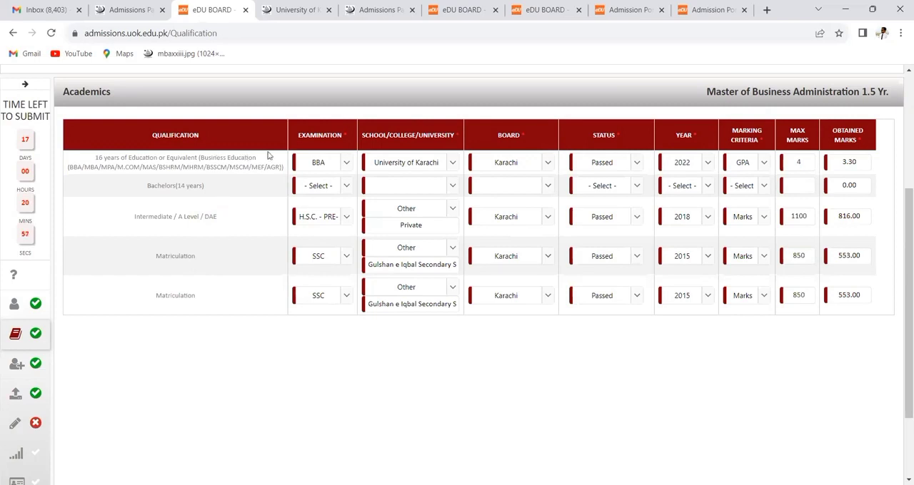
left_click(337, 295)
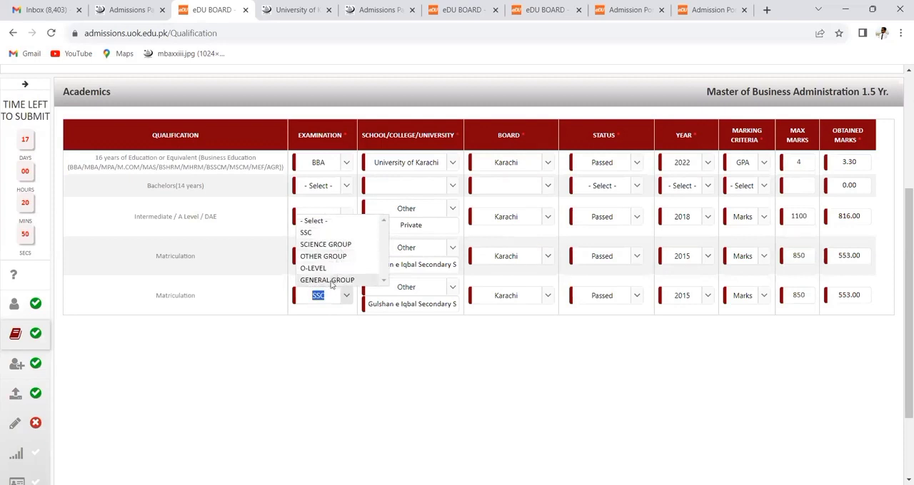
left_click(332, 235)
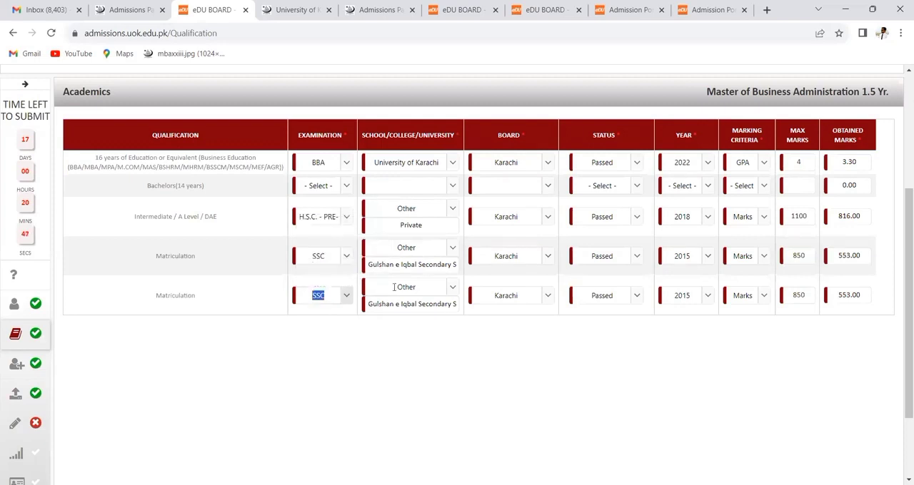
left_click(436, 287)
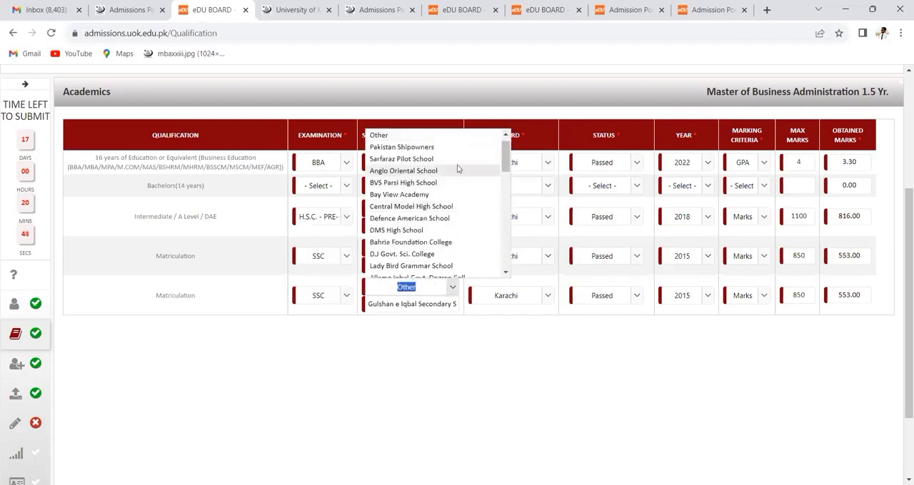
mouse_move(506, 153)
left_mouse_down()
mouse_move(516, 239)
mouse_move(508, 136)
left_mouse_up()
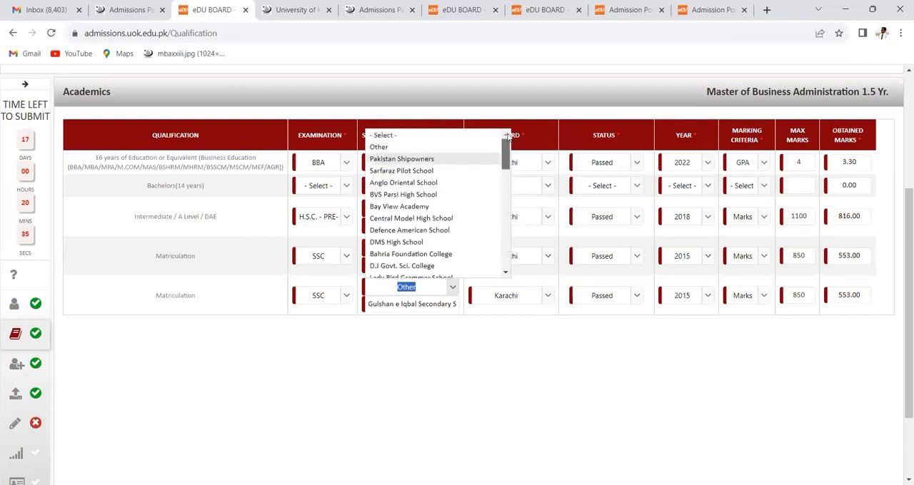
left_click(433, 147)
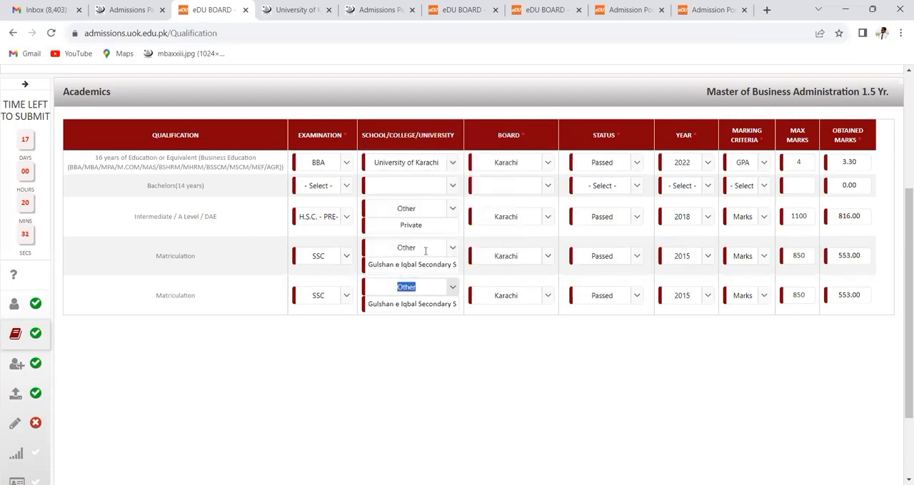
- Check the typed school name and the available boards in the last Matriculation row
left_click(429, 305)
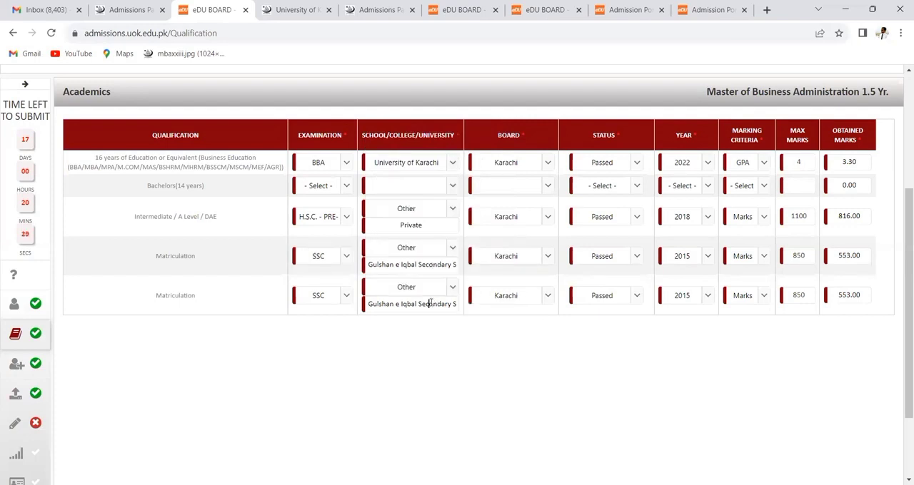
double_click(383, 304)
double_click(402, 305)
left_click(422, 305)
left_click(491, 295)
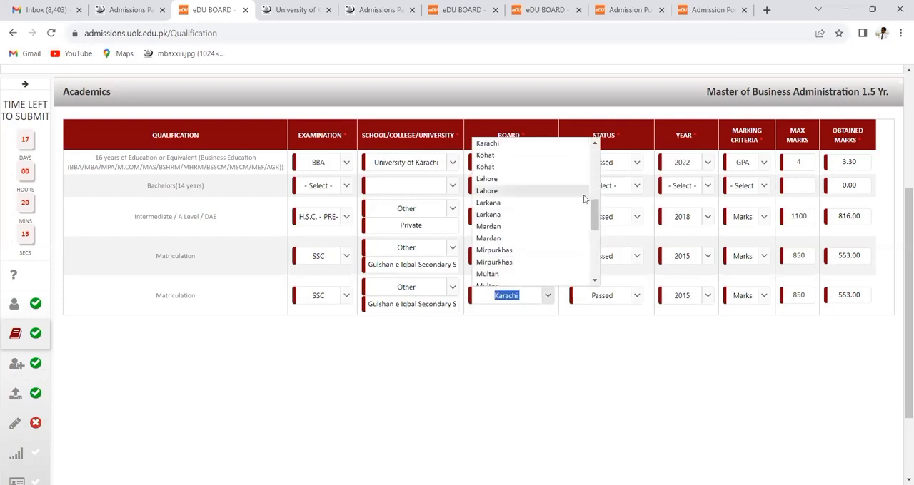
left_click(530, 326)
- Go through the status, year, marking criteria and maximum marks fields of the last Matriculation row
left_click(621, 293)
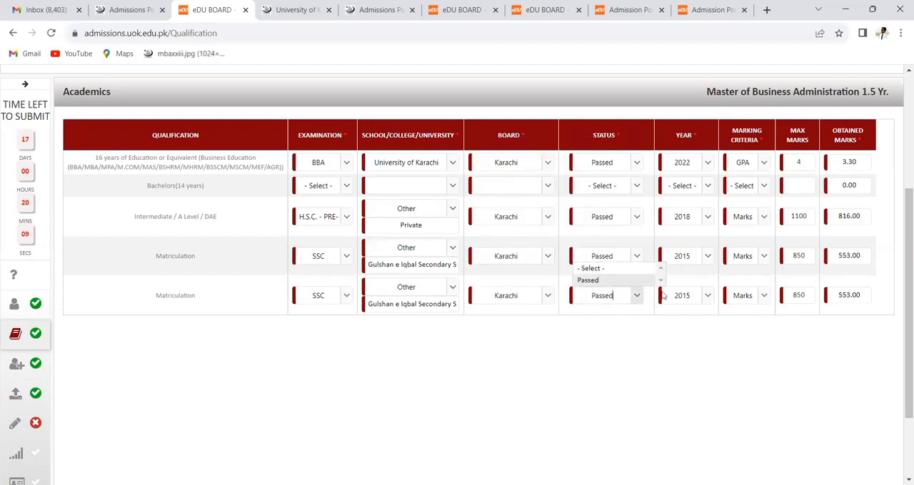
left_click(689, 295)
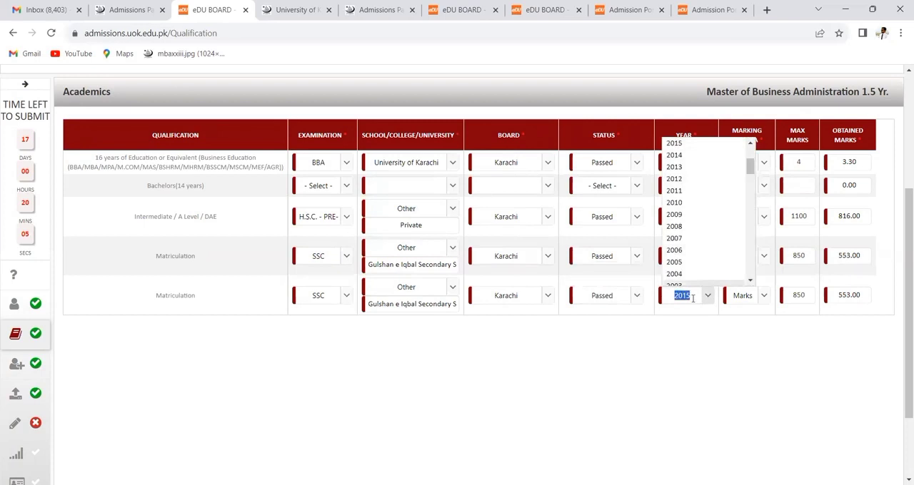
left_click(757, 296)
left_click(758, 295)
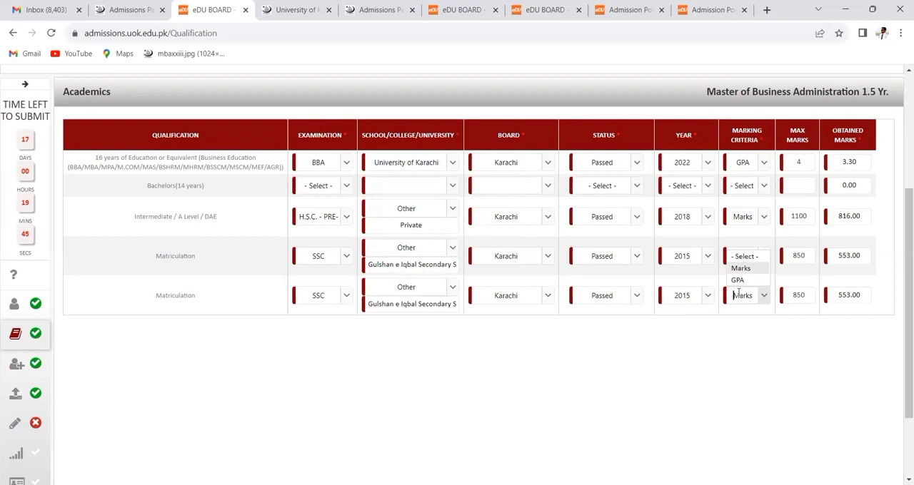
double_click(801, 293)
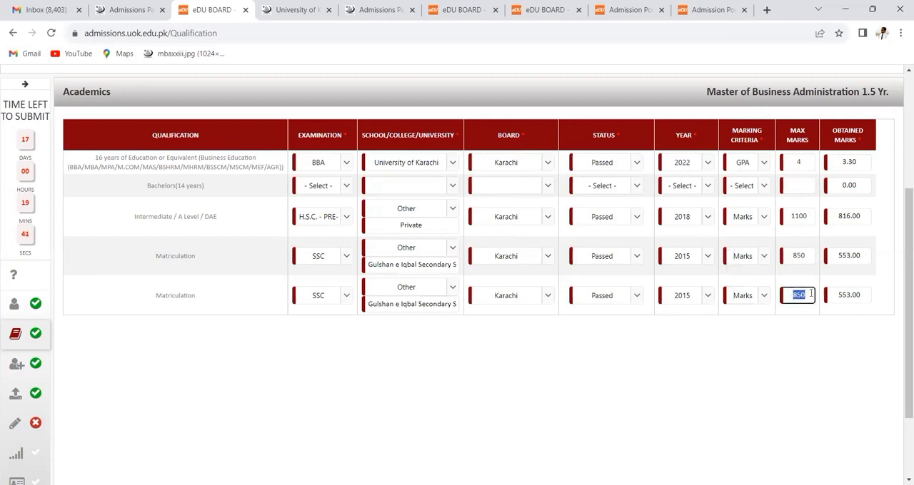
left_click(811, 293)
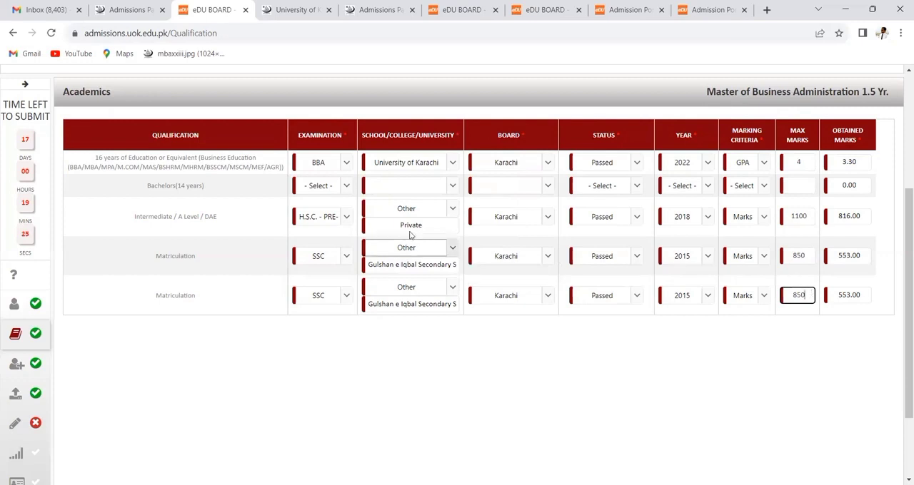
- Look through the Intermediate examination options and proceed from Academics to Program Choices
left_click(322, 218)
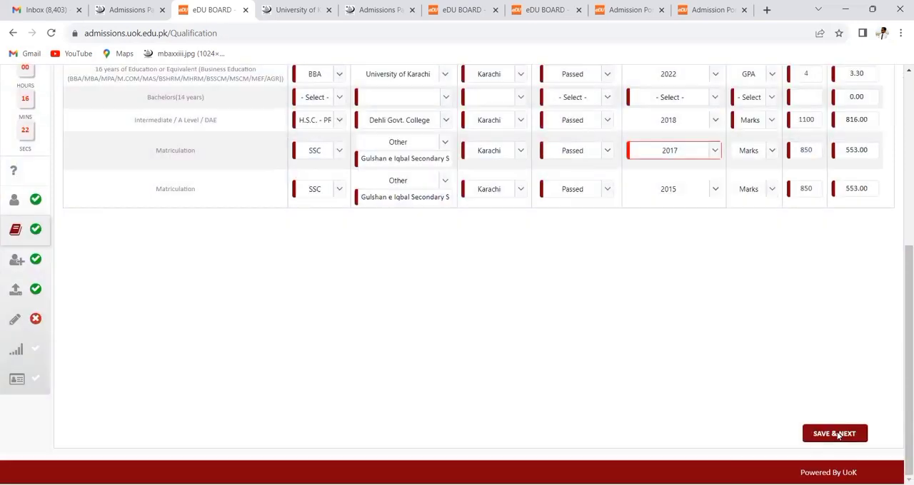
left_click(835, 434)
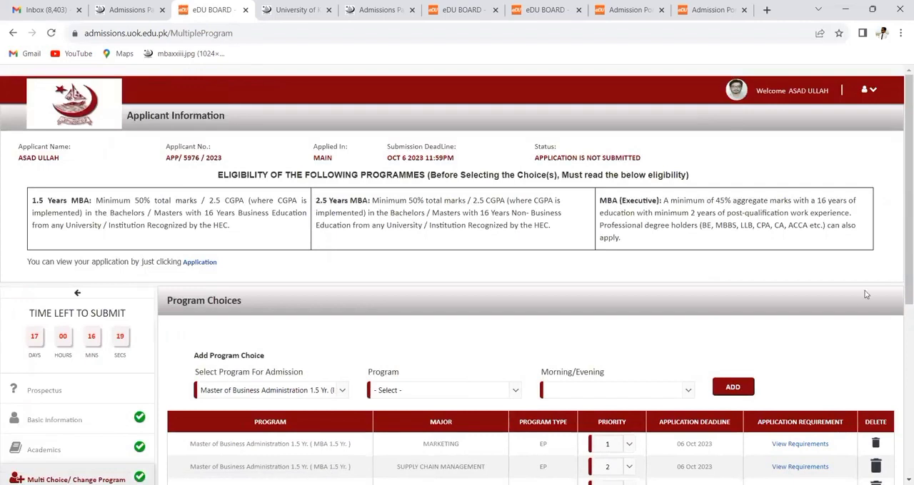
- Choose Master of Business Administration 1.5 Yr. with SUPPLY CHAIN MANAGEMENT and EP in Add Program Choice, and proceed to document upload
left_click_drag(902, 261, 901, 327)
scroll(901, 326, "down", 1)
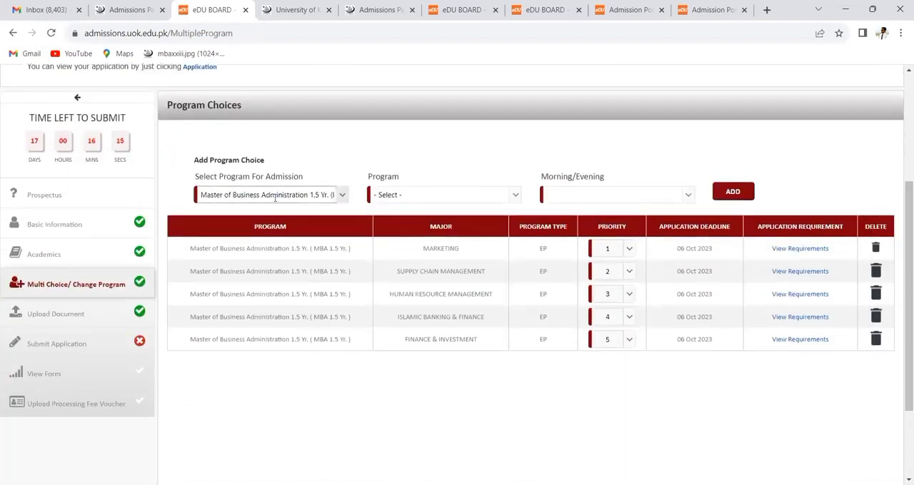
left_click(346, 195)
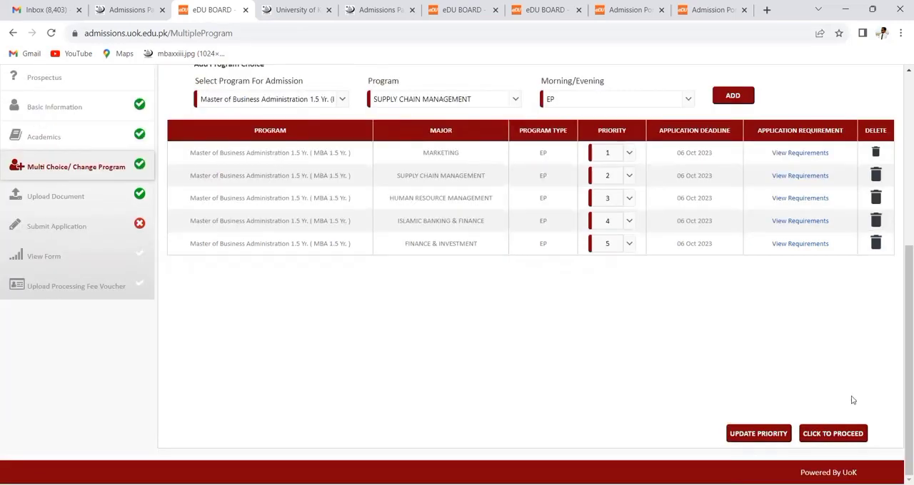
left_click(832, 435)
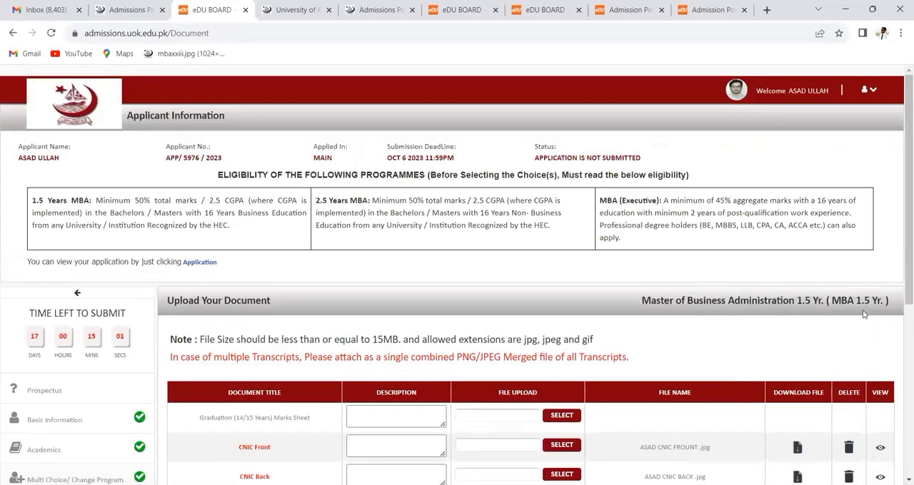
- Review the required documents and uploaded files, and proceed to Submit Application
scroll(901, 357, "down", 3)
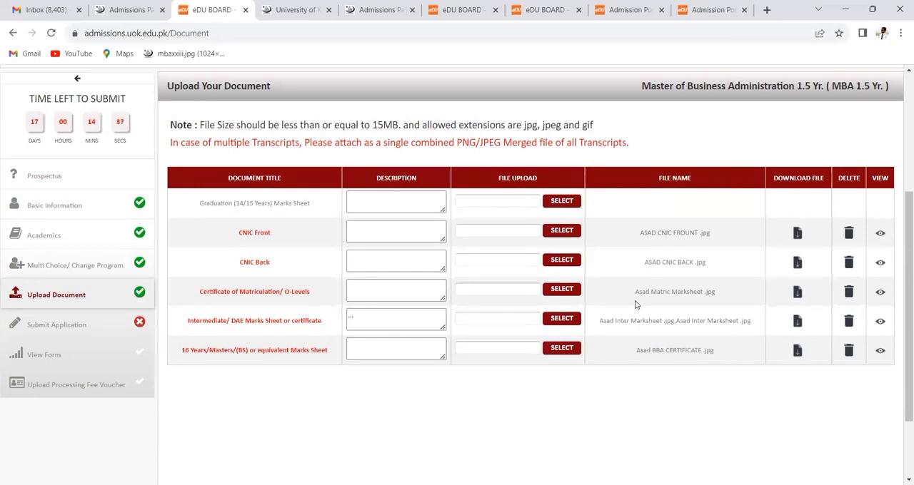
scroll(634, 302, "down", 3)
left_click(836, 433)
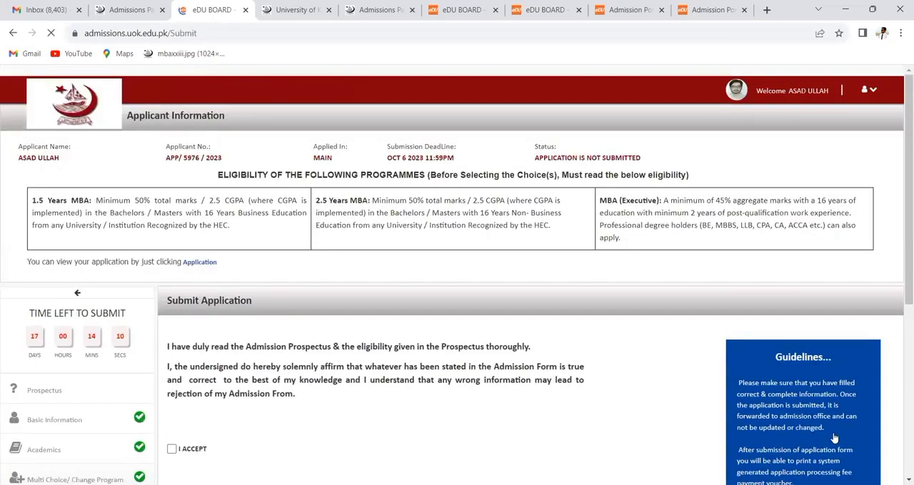
- Accept the applicant declaration and view the application summary
left_click_drag(900, 274, 900, 428)
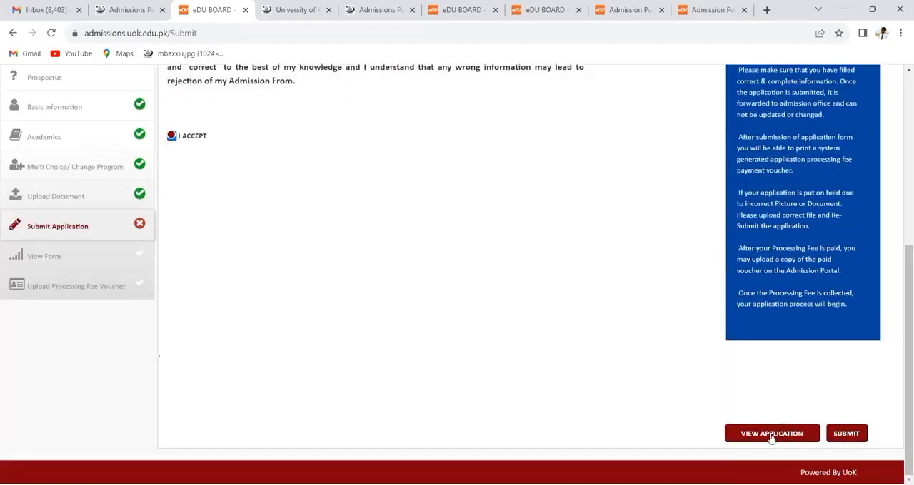
left_click(769, 436)
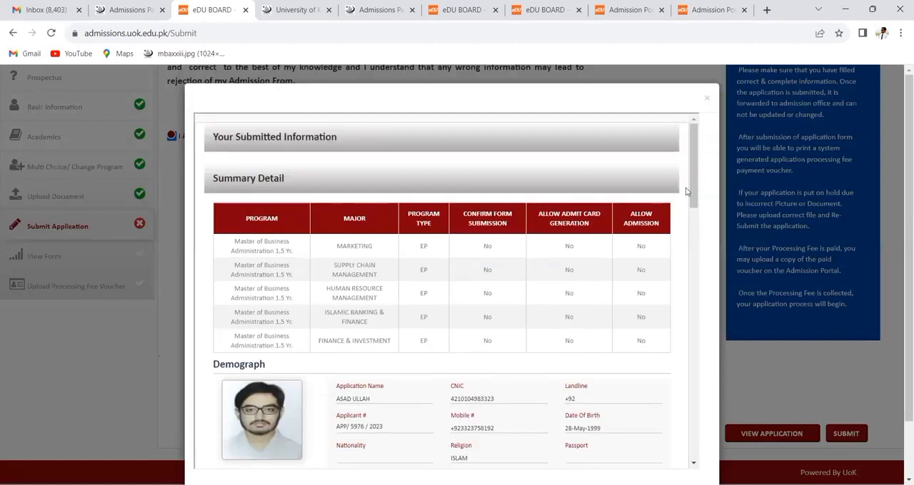
left_click_drag(691, 194, 734, 324)
- Submit the application for the listed MBA 1.5 Yr. majors and view the printable processing fee voucher
left_click(845, 433)
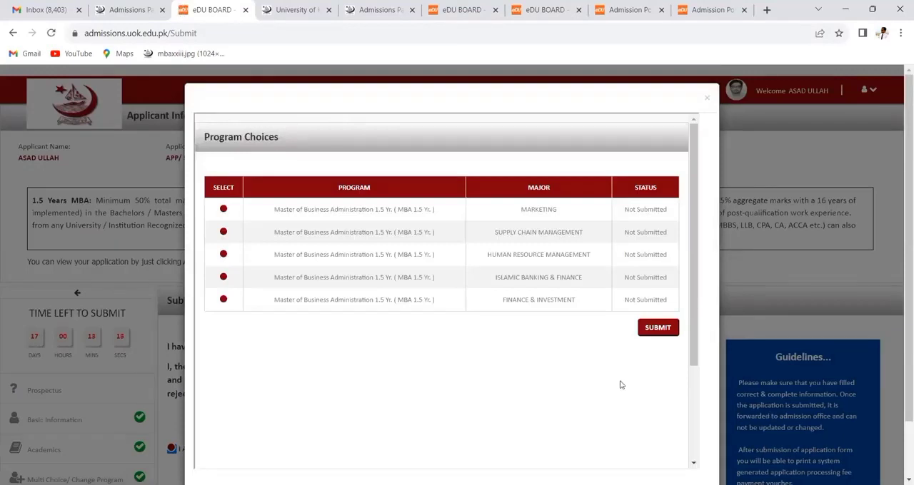
left_click(646, 330)
left_click(514, 125)
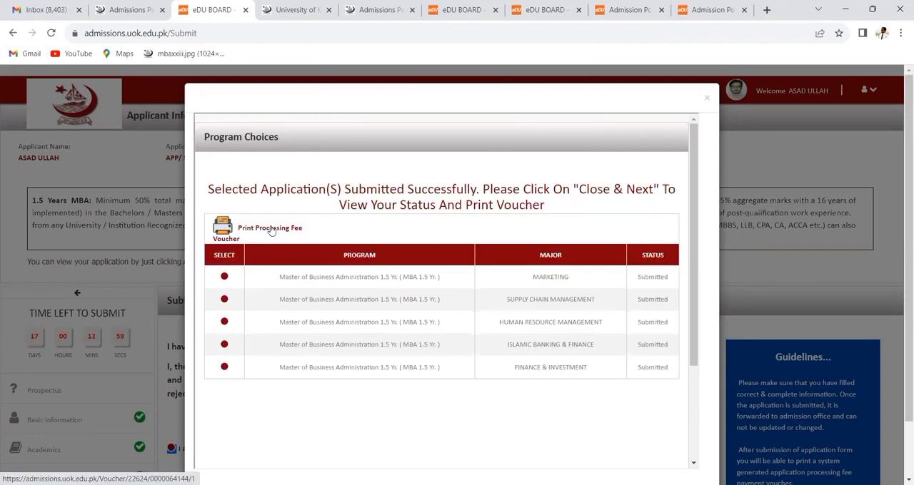
left_click(271, 230)
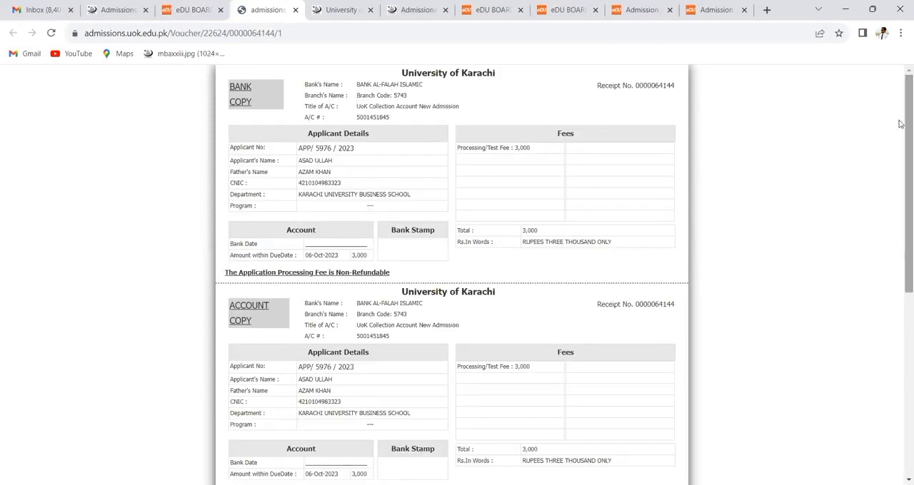
key("ctrl+shift+Tab")
- Set the voucher payment date to 21-Sep-2023 and browse Downloads for the proof of payment, leaving without attaching a file
left_click(394, 353)
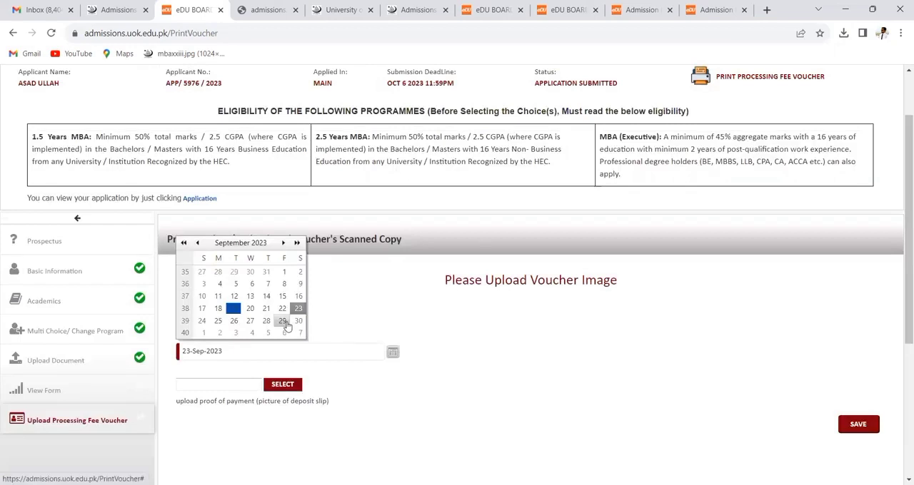
left_click(268, 386)
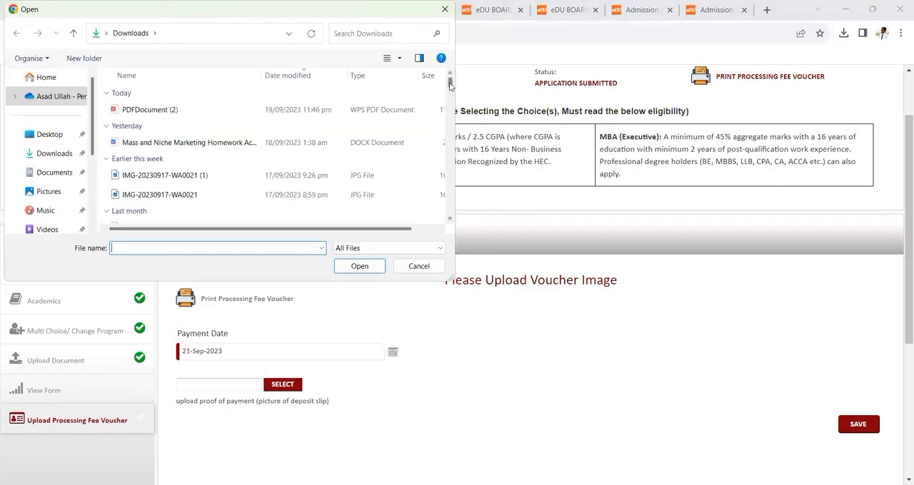
scroll(449, 93, "down", 1)
left_click_drag(448, 94, 449, 106)
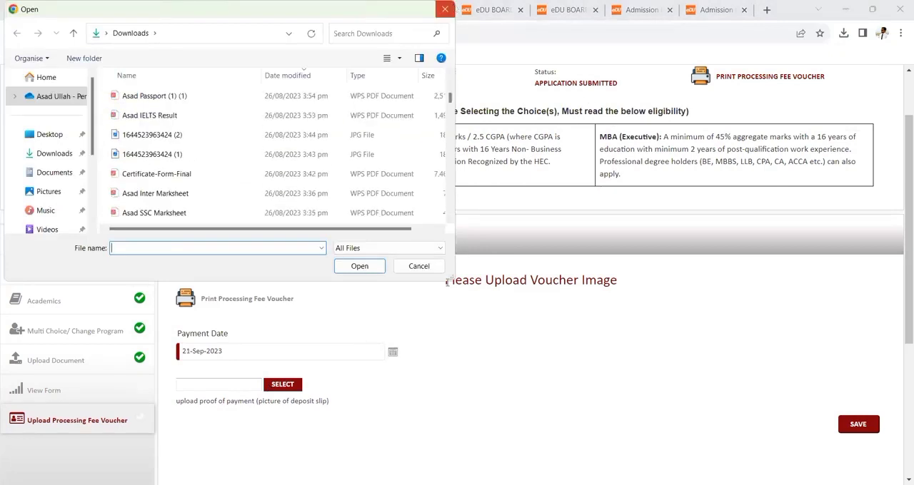
left_click(445, 9)
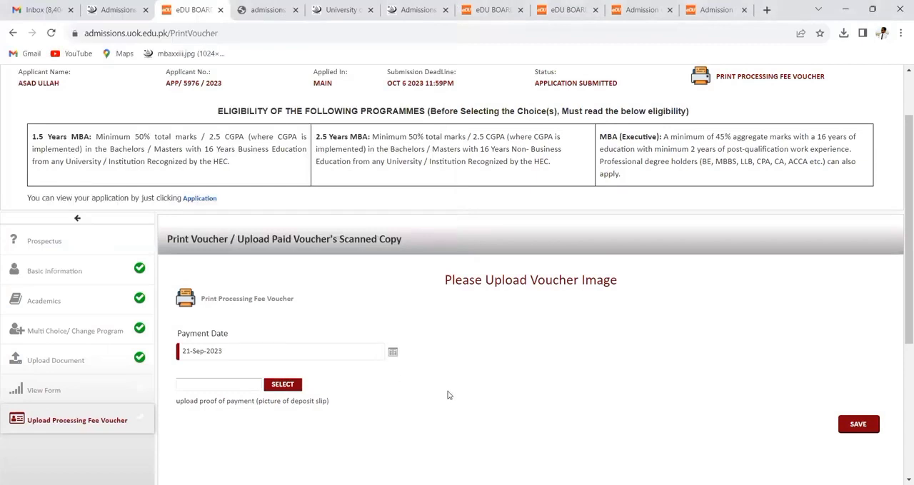
- View the Print Admission Form page and log out of the admission portal
left_click(105, 402)
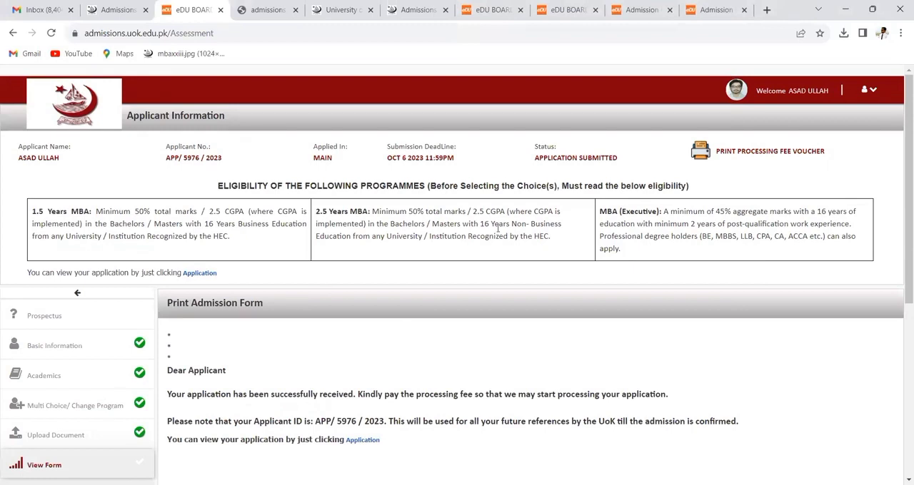
left_click(868, 90)
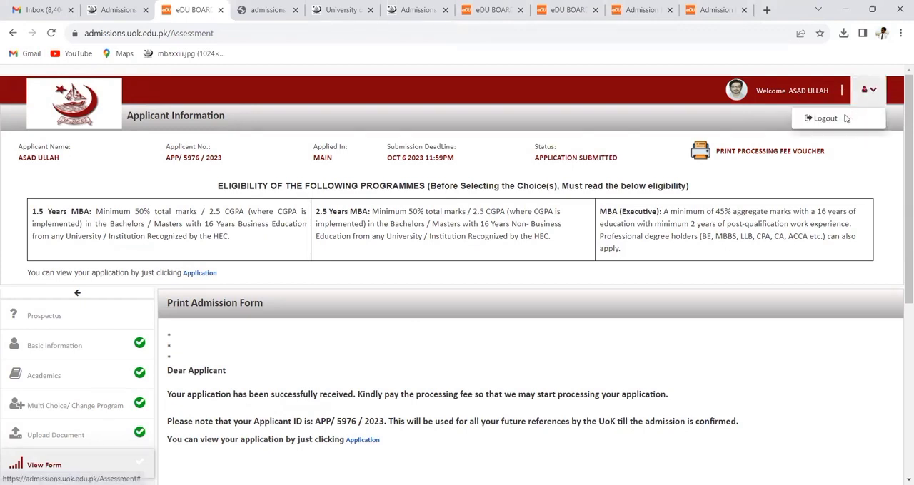
left_click(846, 118)
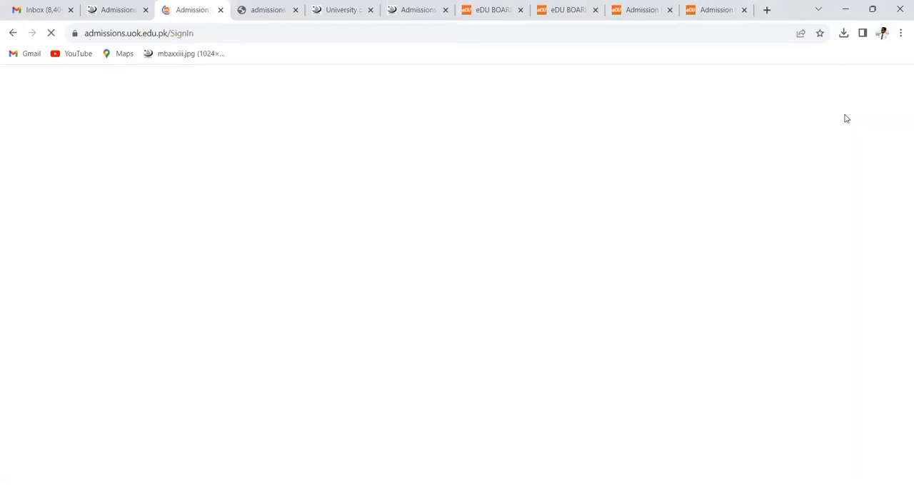